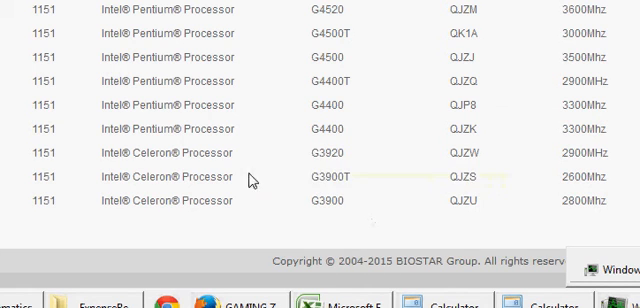
Step: Highlight 'Celeron® Processor' in the G3920 row of the CPU support list
{"action": "left_click_drag", "start_coordinate": [134, 156], "coordinate": [245, 168]}
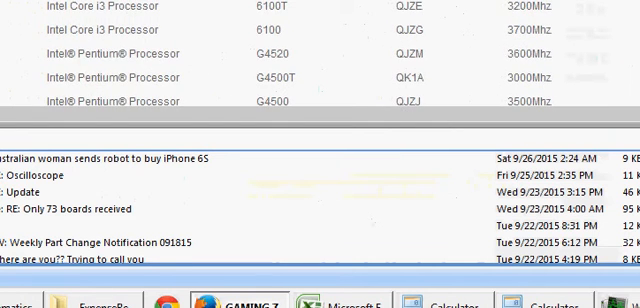
{"action": "scroll", "coordinate": [320, 50], "scroll_direction": "up", "scroll_amount": 3}
{"action": "scroll", "coordinate": [320, 50], "scroll_direction": "up", "scroll_amount": 3}
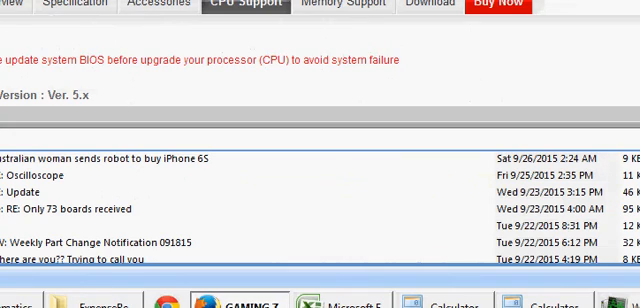
{"action": "scroll", "coordinate": [320, 50], "scroll_direction": "left", "scroll_amount": 2}
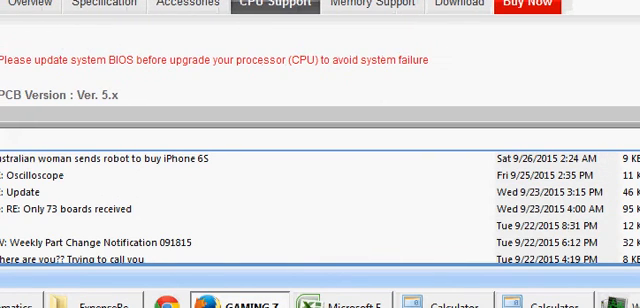
{"action": "scroll", "coordinate": [320, 150], "scroll_direction": "up", "scroll_amount": 5}
{"action": "scroll", "coordinate": [320, 150], "scroll_direction": "up", "scroll_amount": 3}
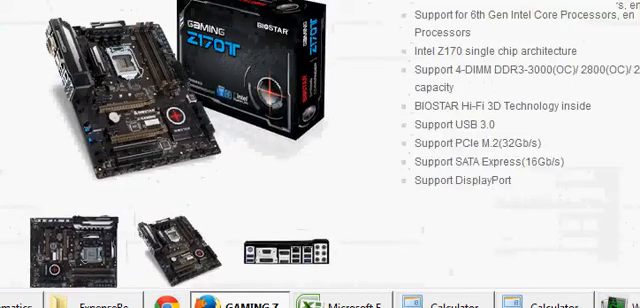
{"action": "scroll", "coordinate": [320, 150], "scroll_direction": "up", "scroll_amount": 1}
{"action": "scroll", "coordinate": [320, 150], "scroll_direction": "up", "scroll_amount": 2}
{"action": "scroll", "coordinate": [320, 150], "scroll_direction": "left", "scroll_amount": 2}
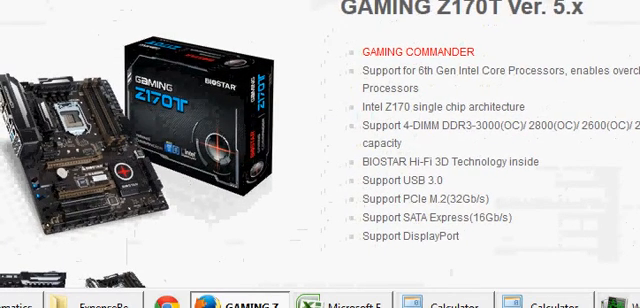
{"action": "scroll", "coordinate": [320, 140], "scroll_direction": "down", "scroll_amount": 2}
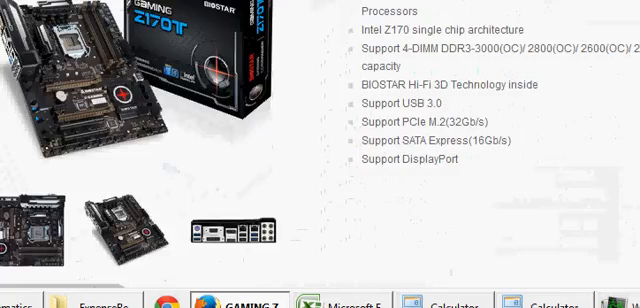
{"action": "scroll", "coordinate": [320, 140], "scroll_direction": "down", "scroll_amount": 3}
{"action": "scroll", "coordinate": [320, 140], "scroll_direction": "down", "scroll_amount": 2}
{"action": "scroll", "coordinate": [320, 140], "scroll_direction": "down", "scroll_amount": 1}
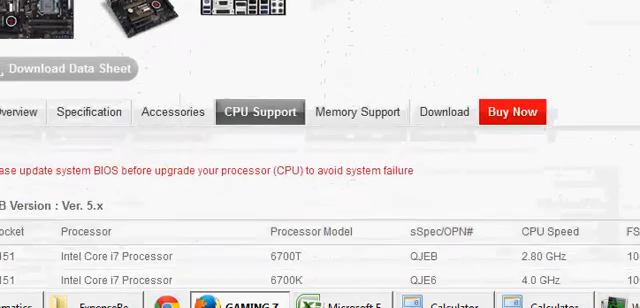
{"action": "scroll", "coordinate": [320, 140], "scroll_direction": "down", "scroll_amount": 2}
{"action": "scroll", "coordinate": [320, 140], "scroll_direction": "down", "scroll_amount": 2}
{"action": "scroll", "coordinate": [320, 140], "scroll_direction": "down", "scroll_amount": 1}
{"action": "scroll", "coordinate": [320, 140], "scroll_direction": "down", "scroll_amount": 1}
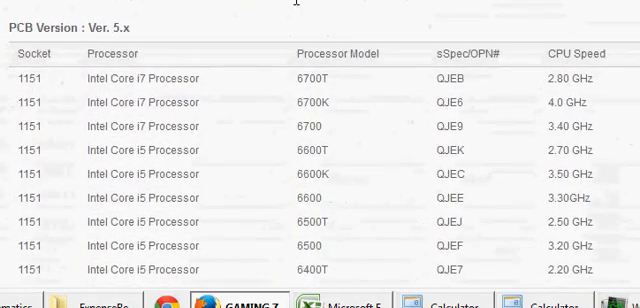
{"action": "scroll", "coordinate": [320, 150], "scroll_direction": "down", "scroll_amount": 6}
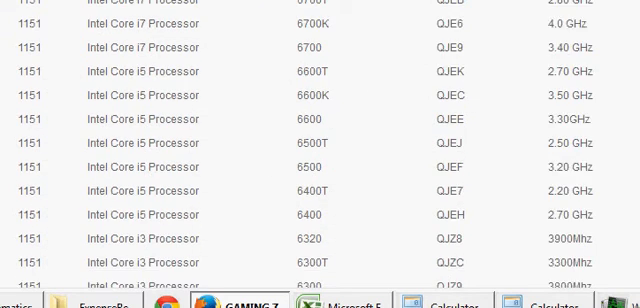
{"action": "scroll", "coordinate": [320, 150], "scroll_direction": "down", "scroll_amount": 2}
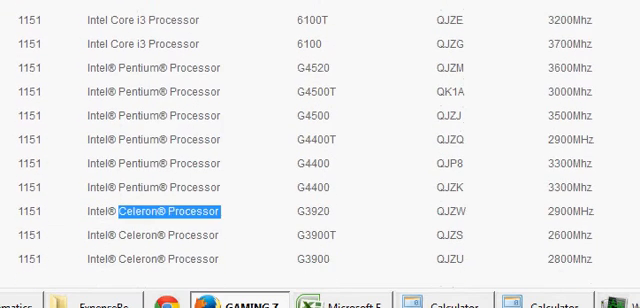
{"action": "scroll", "coordinate": [320, 150], "scroll_direction": "down", "scroll_amount": 1}
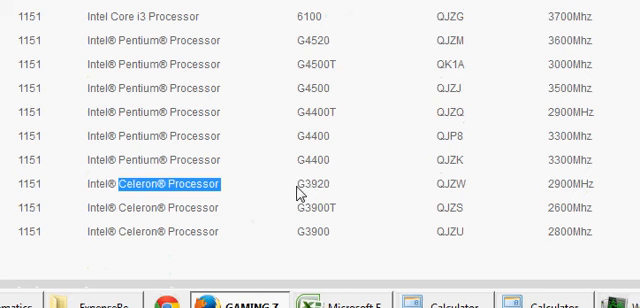
Step: Highlight the G3920, G3900T and G3900 model numbers in turn
{"action": "left_click_drag", "start_coordinate": [297, 186], "coordinate": [331, 185]}
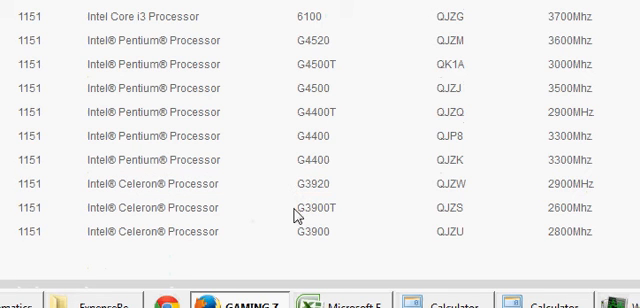
{"action": "left_click_drag", "start_coordinate": [298, 210], "coordinate": [340, 211]}
{"action": "left_click_drag", "start_coordinate": [298, 233], "coordinate": [340, 238]}
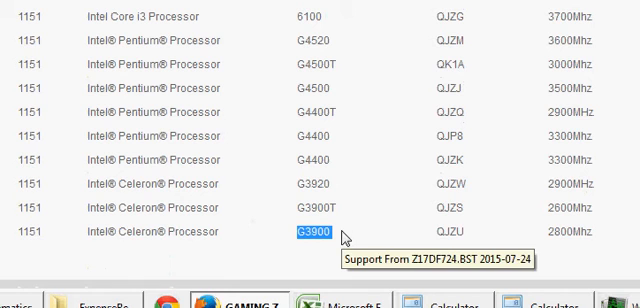
{"action": "left_click", "coordinate": [343, 239]}
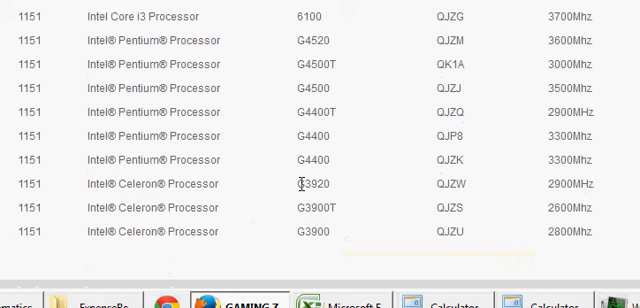
Step: Highlight the G3920 with its 2900MHz speed, the G3900 with 2800Mhz, then the G3900T entry
{"action": "left_click_drag", "start_coordinate": [299, 184], "coordinate": [331, 186]}
{"action": "left_click_drag", "start_coordinate": [550, 184], "coordinate": [628, 185]}
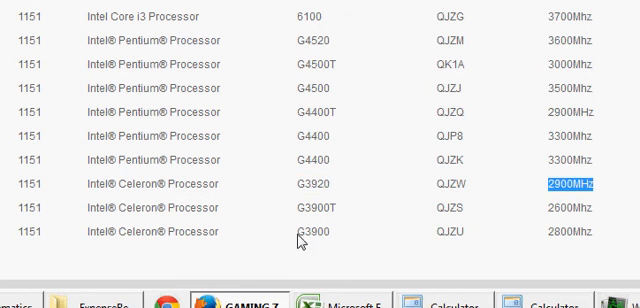
{"action": "left_click_drag", "start_coordinate": [297, 232], "coordinate": [332, 233]}
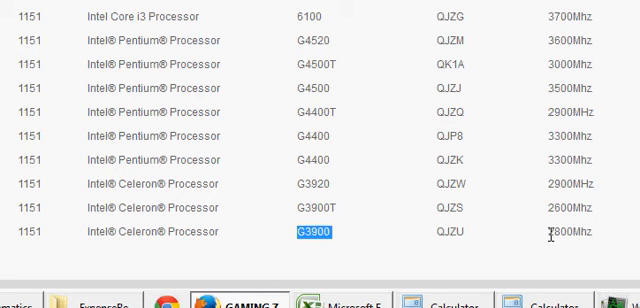
{"action": "left_click_drag", "start_coordinate": [549, 232], "coordinate": [590, 232]}
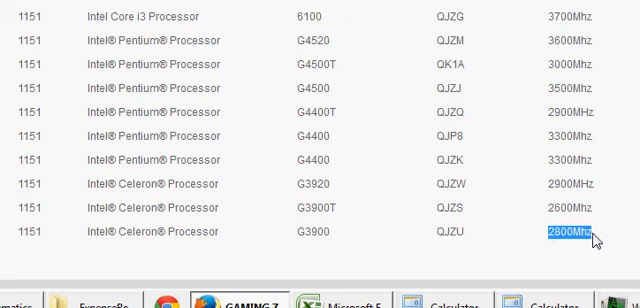
{"action": "left_click_drag", "start_coordinate": [324, 208], "coordinate": [338, 208]}
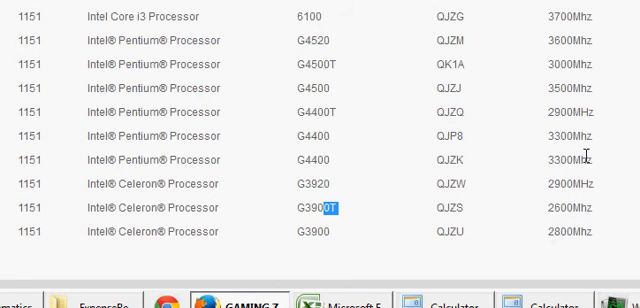
{"action": "scroll", "coordinate": [320, 130], "scroll_direction": "right", "scroll_amount": 1}
{"action": "scroll", "coordinate": [320, 130], "scroll_direction": "right", "scroll_amount": 1}
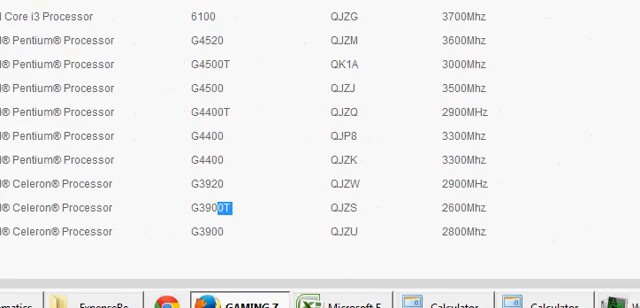
{"action": "scroll", "coordinate": [320, 130], "scroll_direction": "right", "scroll_amount": 2}
{"action": "scroll", "coordinate": [320, 130], "scroll_direction": "right", "scroll_amount": 1}
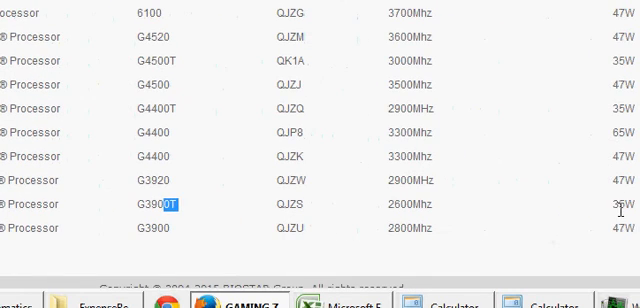
Step: Highlight the 35W rating for the G3900T and the 47W ratings for the G3920 and G3900
{"action": "left_click_drag", "start_coordinate": [613, 207], "coordinate": [636, 210]}
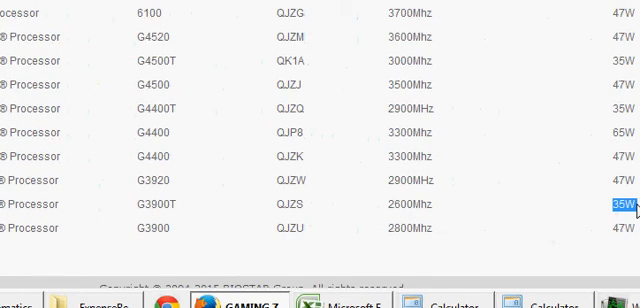
{"action": "left_click_drag", "start_coordinate": [613, 180], "coordinate": [636, 181]}
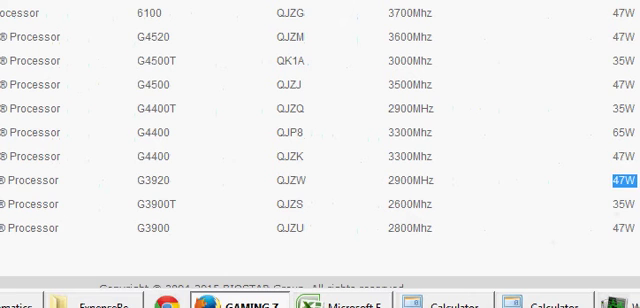
{"action": "left_click", "coordinate": [619, 228]}
{"action": "double_click", "coordinate": [619, 228]}
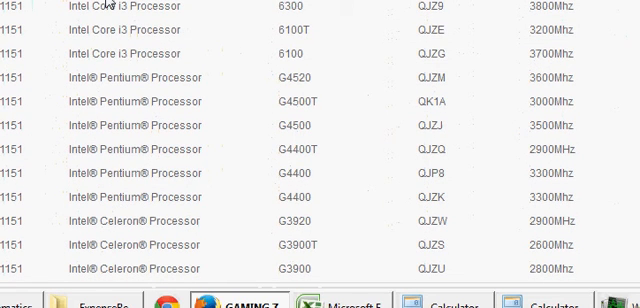
Step: Briefly highlight the Core i3 and Pentium rows before leaving the support list
{"action": "left_click_drag", "start_coordinate": [106, 30], "coordinate": [132, 78]}
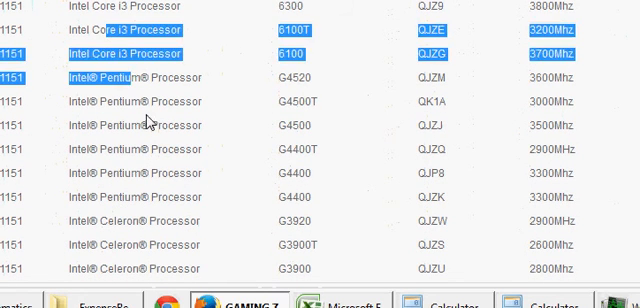
{"action": "left_click", "coordinate": [148, 122]}
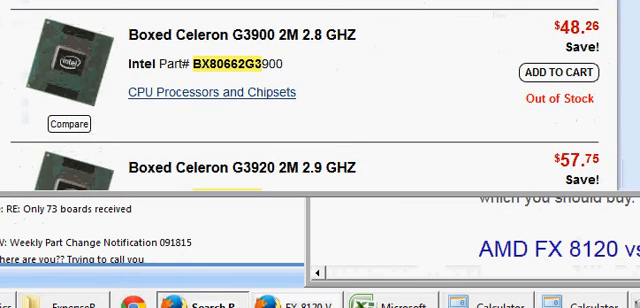
{"action": "scroll", "coordinate": [480, 120], "scroll_direction": "down", "scroll_amount": 1}
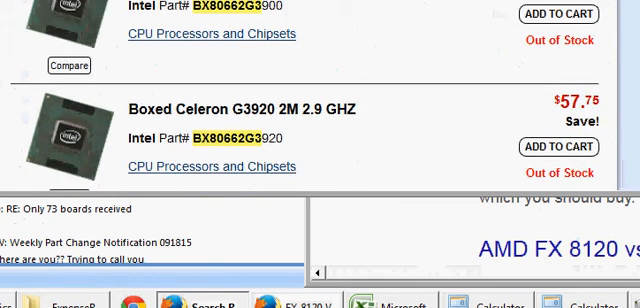
{"action": "scroll", "coordinate": [571, 60], "scroll_direction": "up", "scroll_amount": 1}
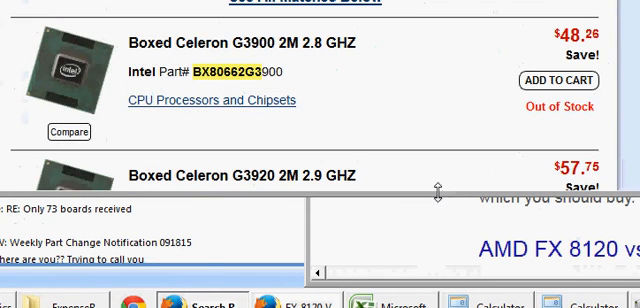
Step: Enlarge the retailer page so the Celeron G3920 listing at $57.75 appears below the G3900 at $48.26
{"action": "left_click_drag", "start_coordinate": [437, 192], "coordinate": [426, 253]}
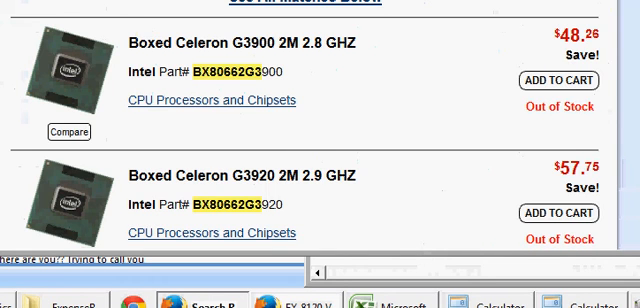
{"action": "scroll", "coordinate": [320, 130], "scroll_direction": "down", "scroll_amount": 2}
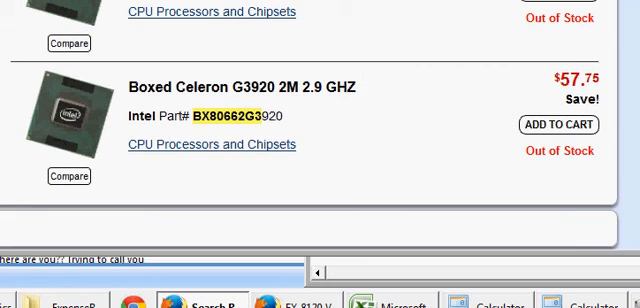
{"action": "scroll", "coordinate": [320, 120], "scroll_direction": "up", "scroll_amount": 2}
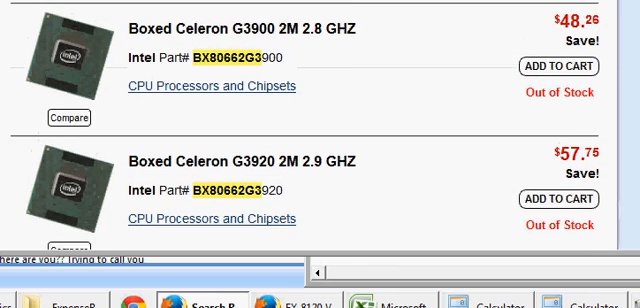
{"action": "scroll", "coordinate": [320, 120], "scroll_direction": "up", "scroll_amount": 1}
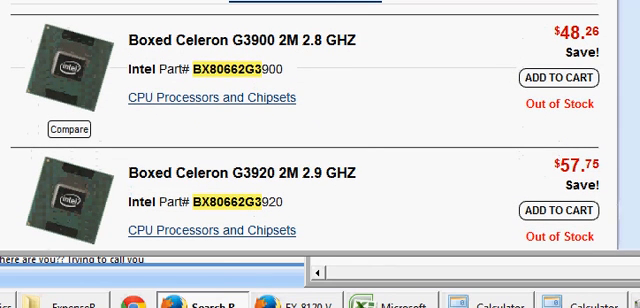